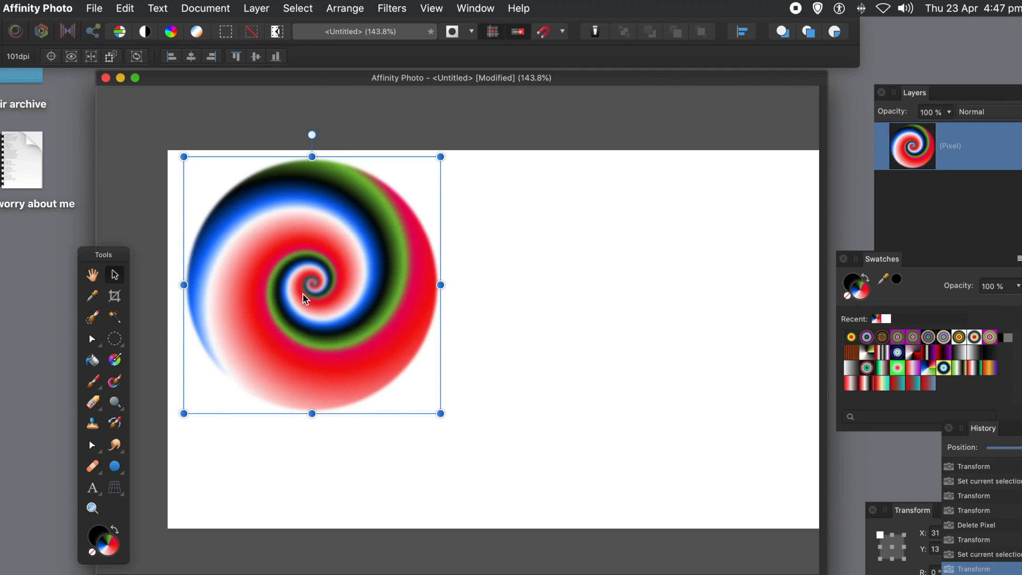
# Step: Delete the existing spiral and draw a large gradient-filled circle with the Ellipse tool in the middle of the canvas
pyautogui.press('Delete')
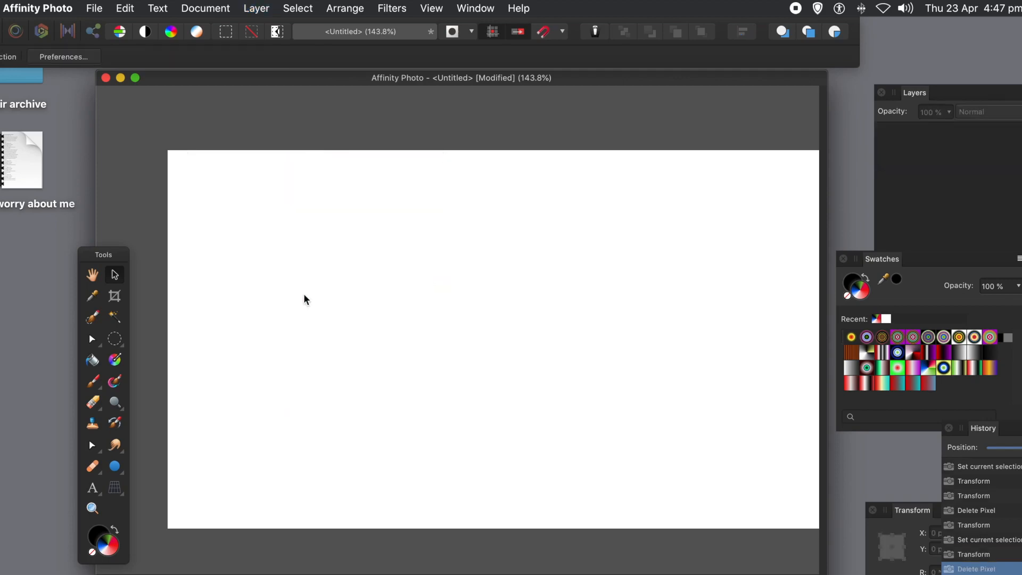
pyautogui.click(114, 467)
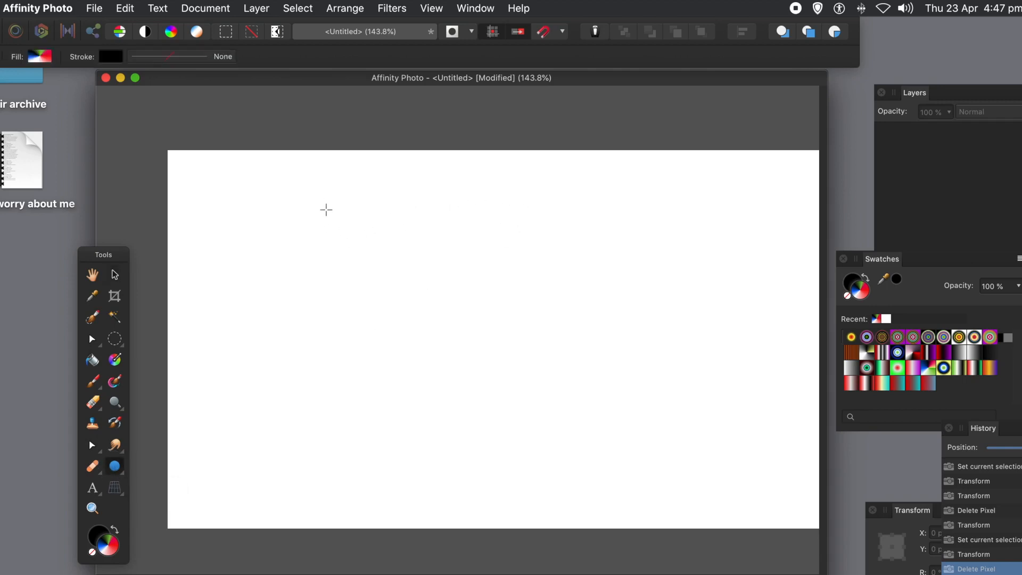
pyautogui.moveTo(294, 183); pyautogui.dragTo(666, 466)
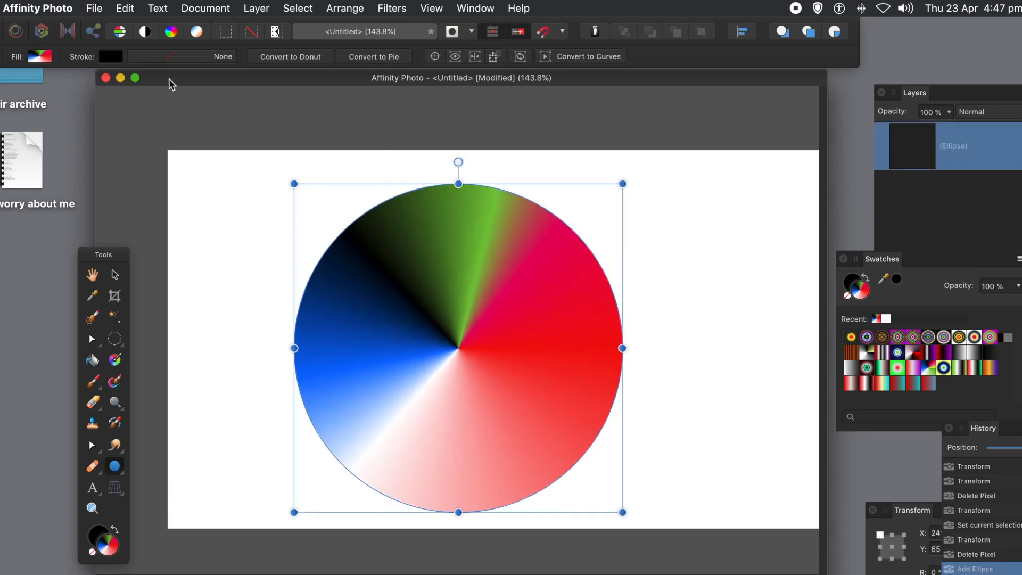
# Step: Select the end stop of the circle's fill gradient and set the gradient type to Conical
pyautogui.click(43, 59)
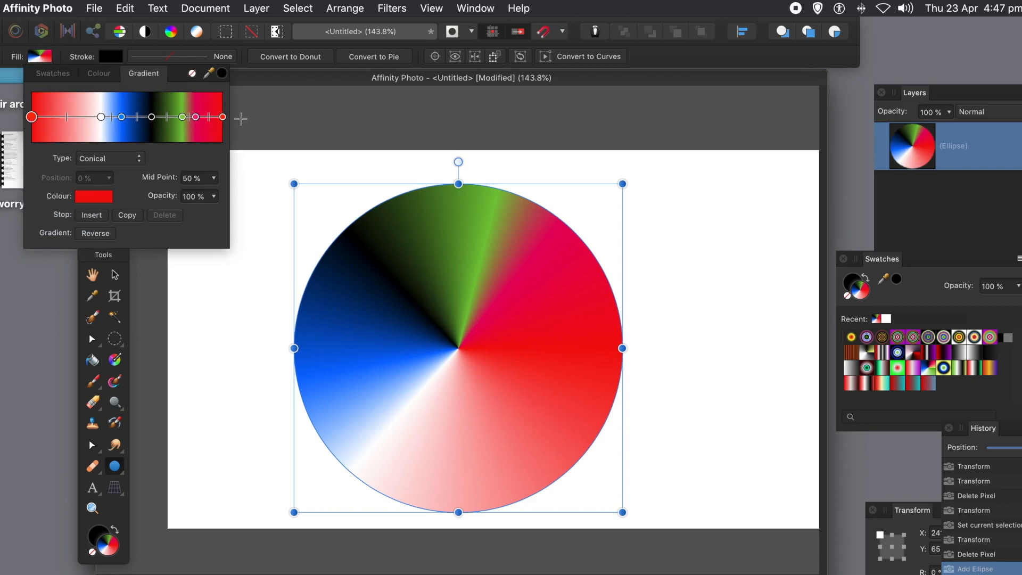
pyautogui.click(223, 117)
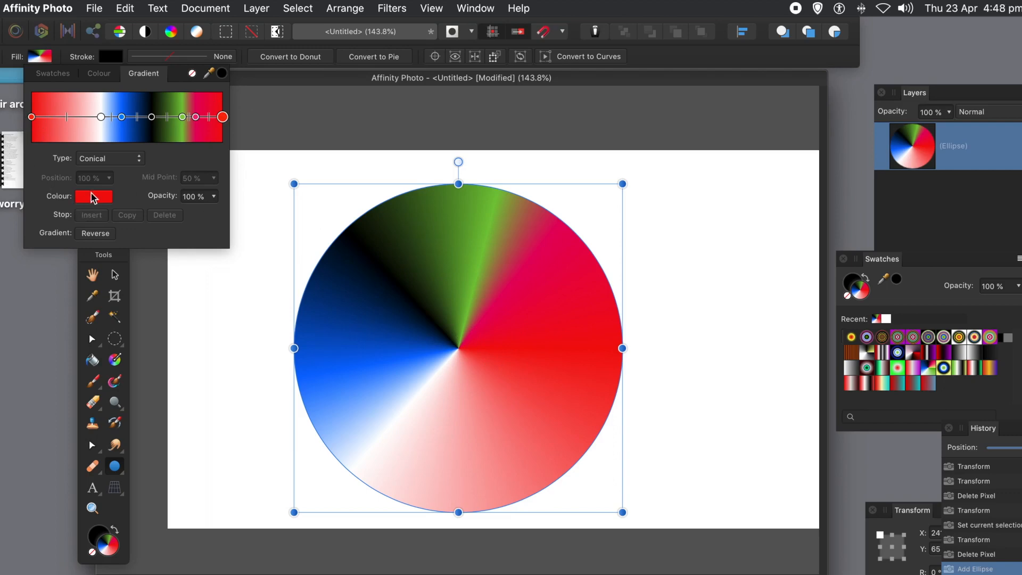
pyautogui.click(105, 159)
pyautogui.click(107, 160)
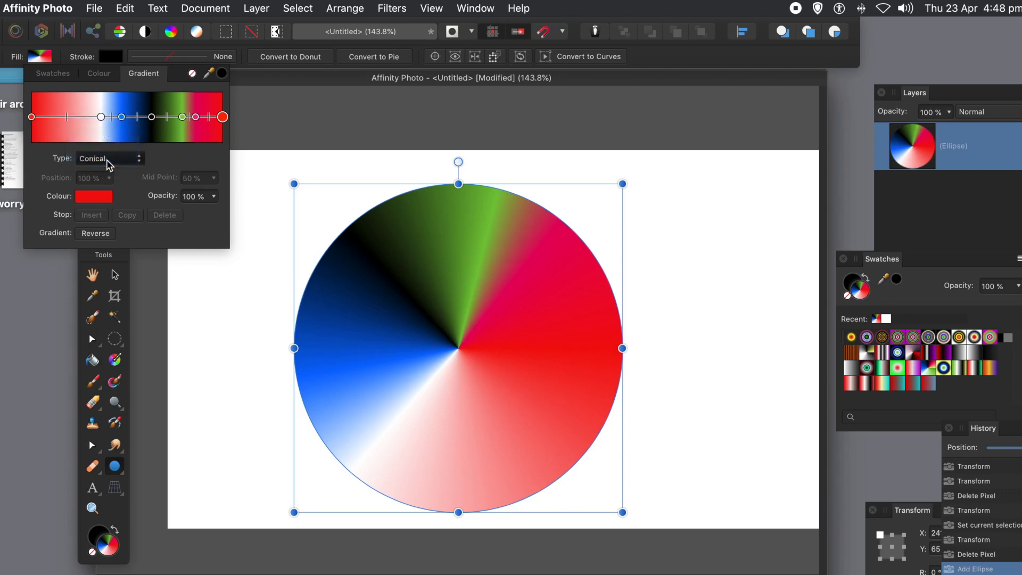
pyautogui.click(882, 262)
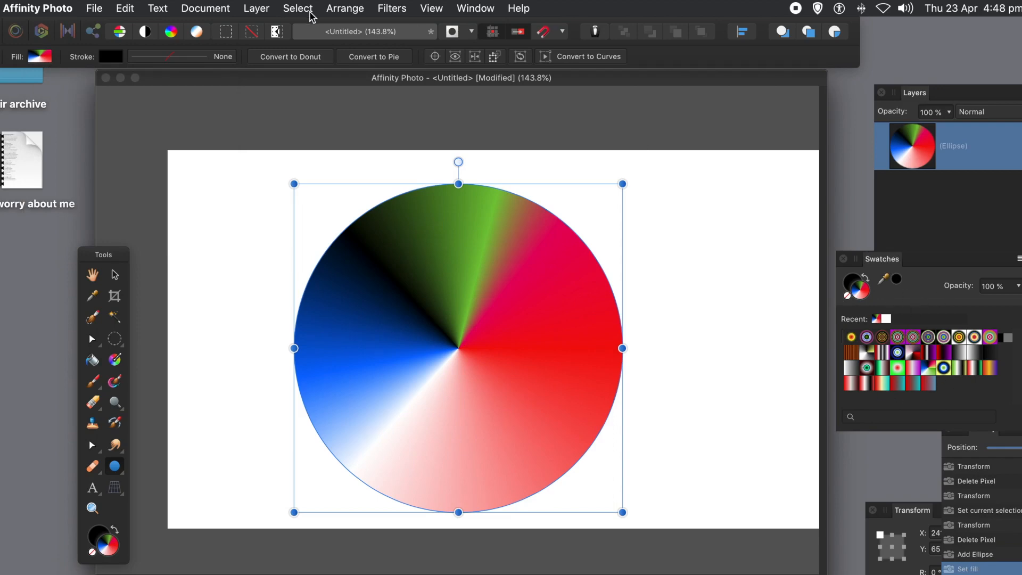
pyautogui.click(434, 10)
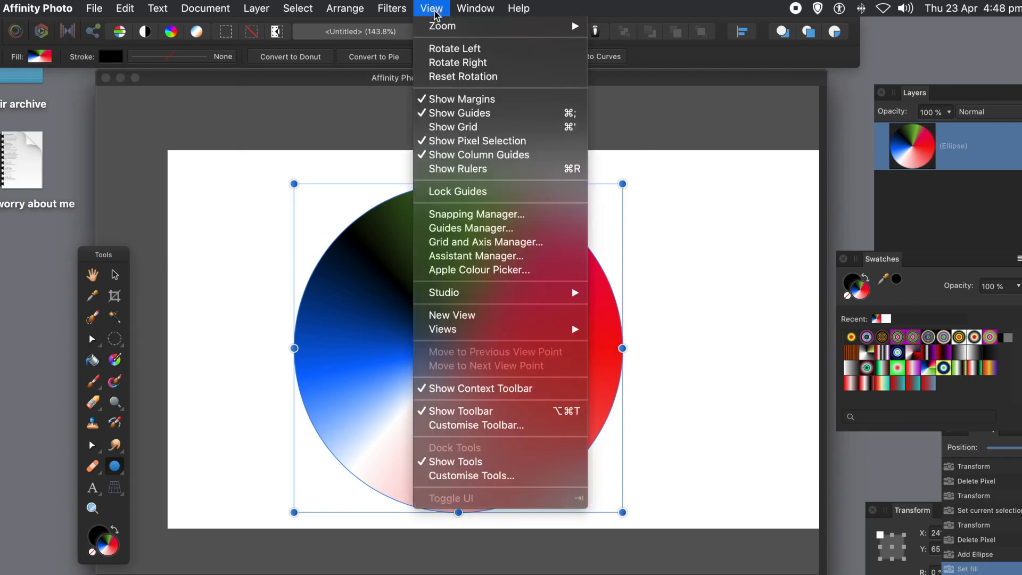
pyautogui.moveTo(468, 294)
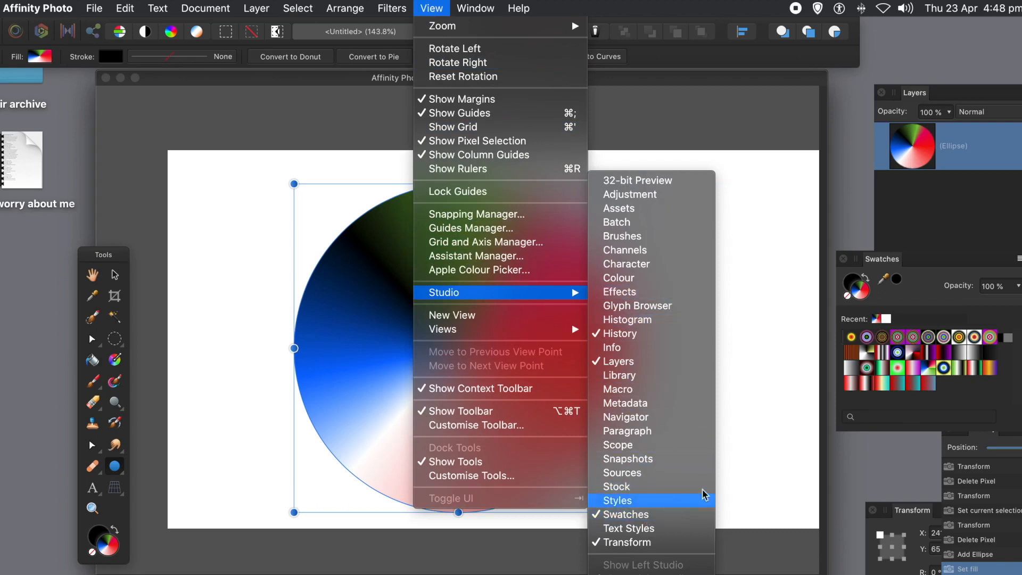
pyautogui.click(687, 81)
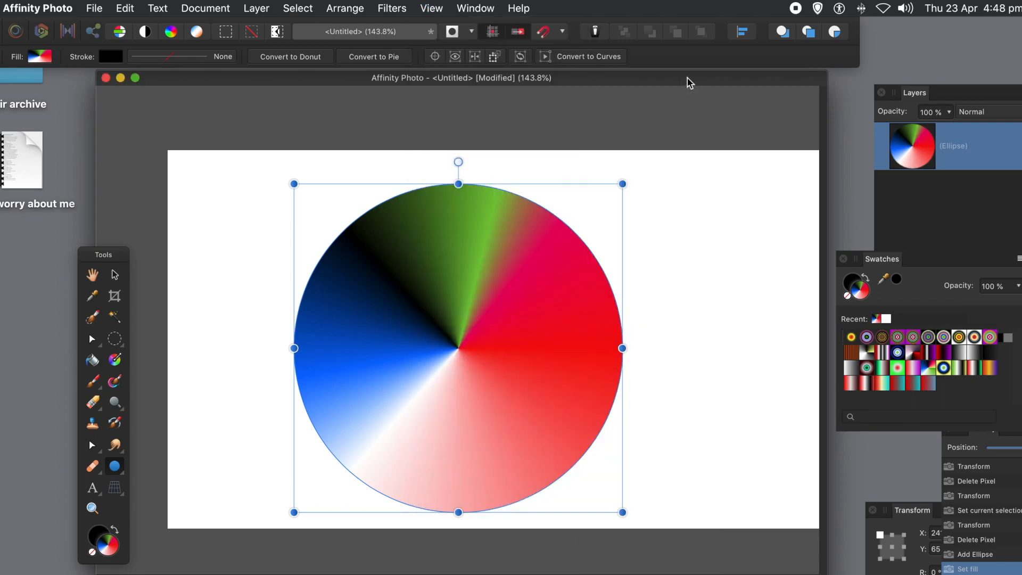
# Step: Duplicate the conical-gradient circle in place
pyautogui.click(114, 276)
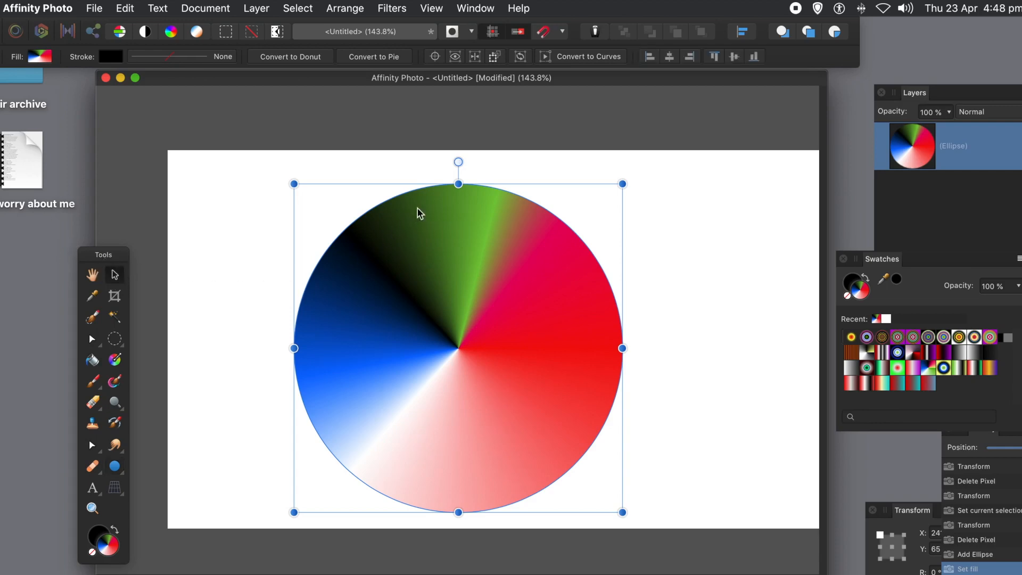
pyautogui.click(251, 9)
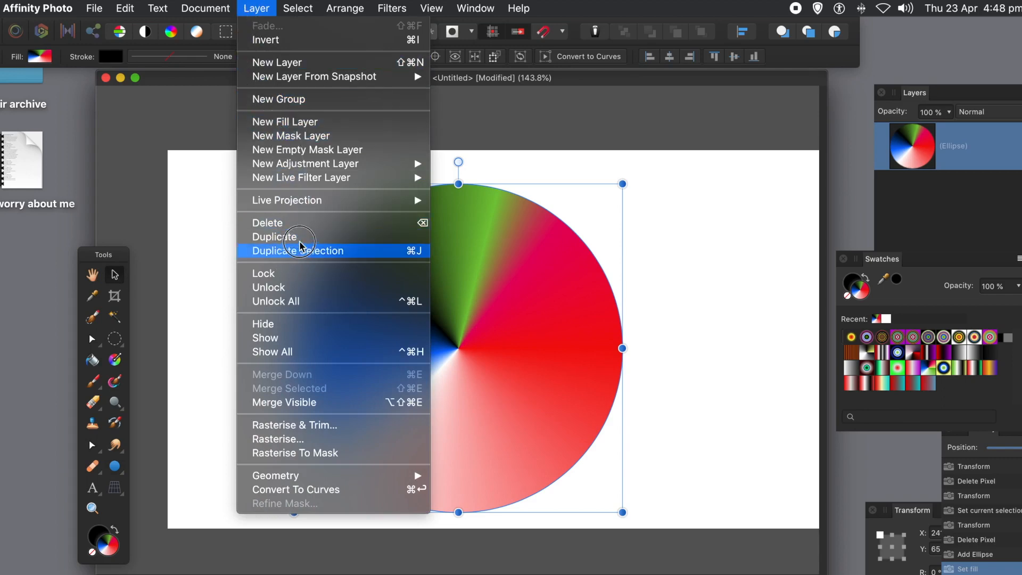
pyautogui.click(274, 237)
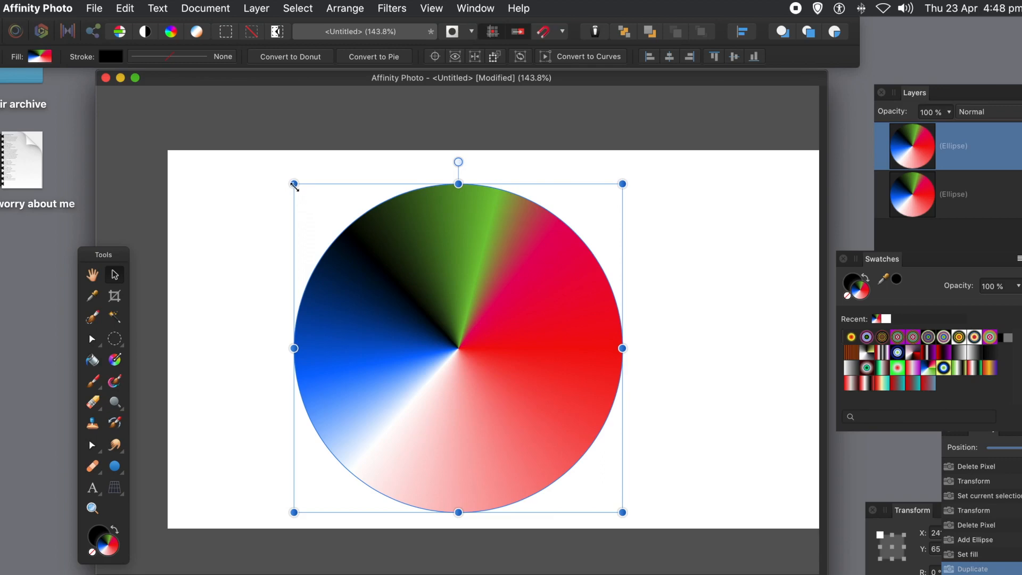
# Step: Shrink the duplicate circle slightly so it sits centred inside the original, and rotate it a few degrees clockwise
pyautogui.moveTo(294, 183); pyautogui.dragTo(301, 191)
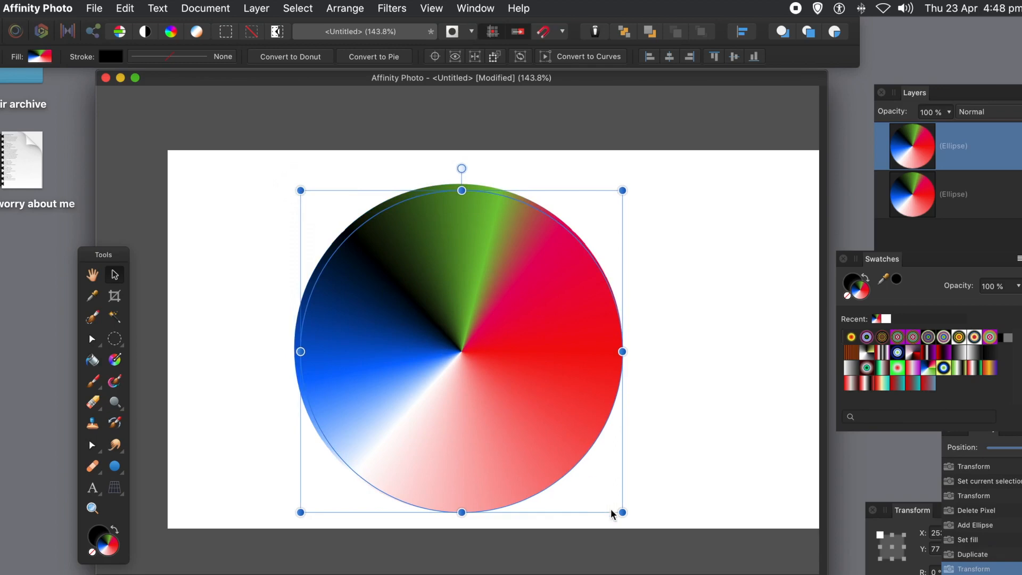
pyautogui.moveTo(623, 512); pyautogui.dragTo(617, 506)
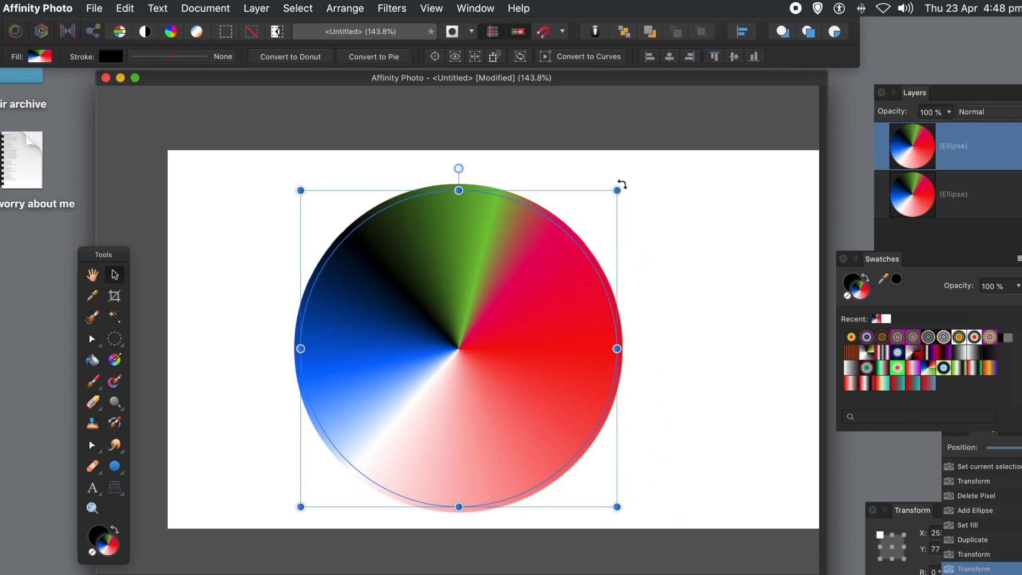
pyautogui.moveTo(621, 184); pyautogui.dragTo(633, 204)
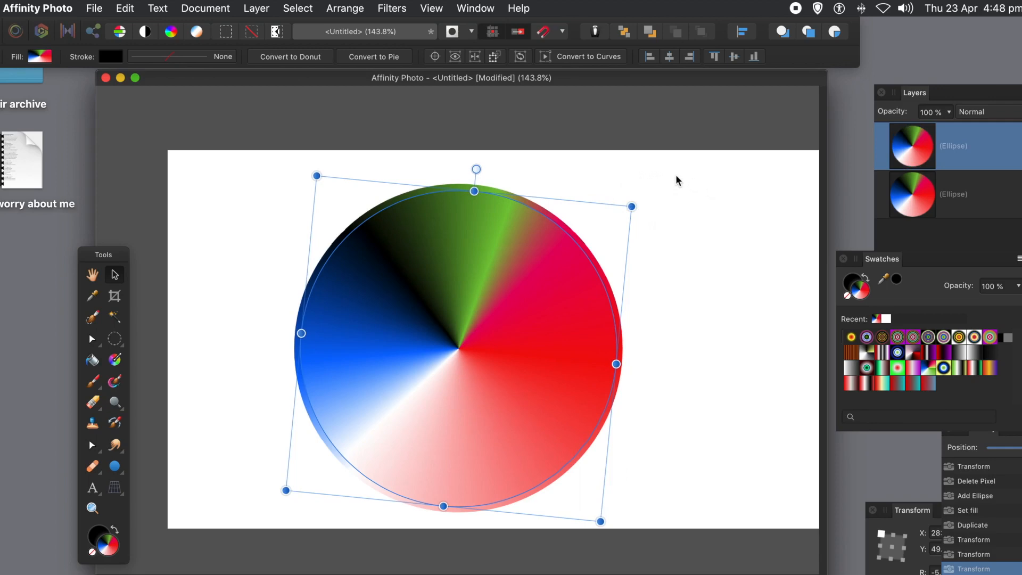
# Step: Repeatedly duplicate the shrunken, rotated circle with Duplicate Selection until the copies spiral all the way into the centre
pyautogui.click(257, 9)
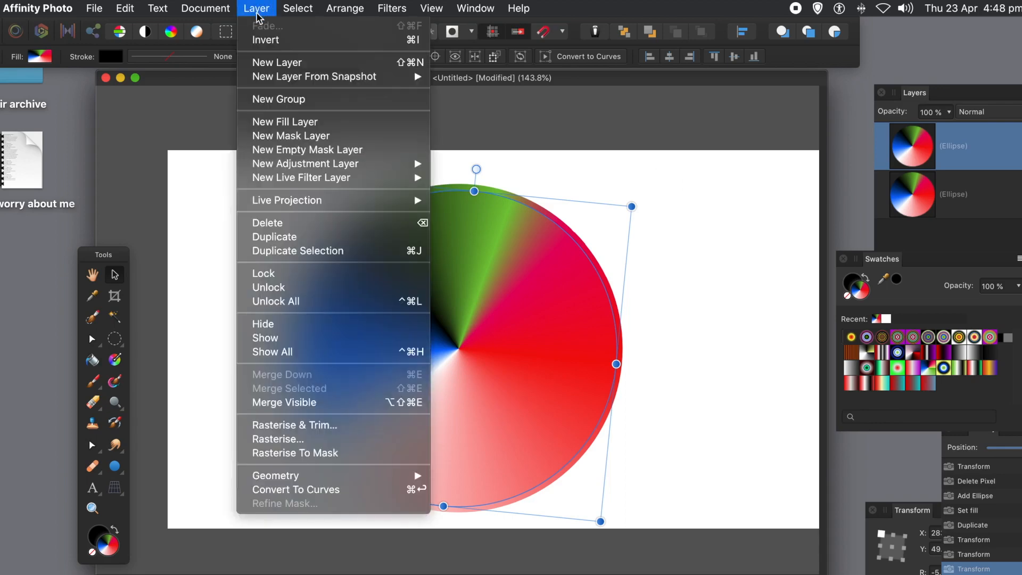
pyautogui.click(310, 255)
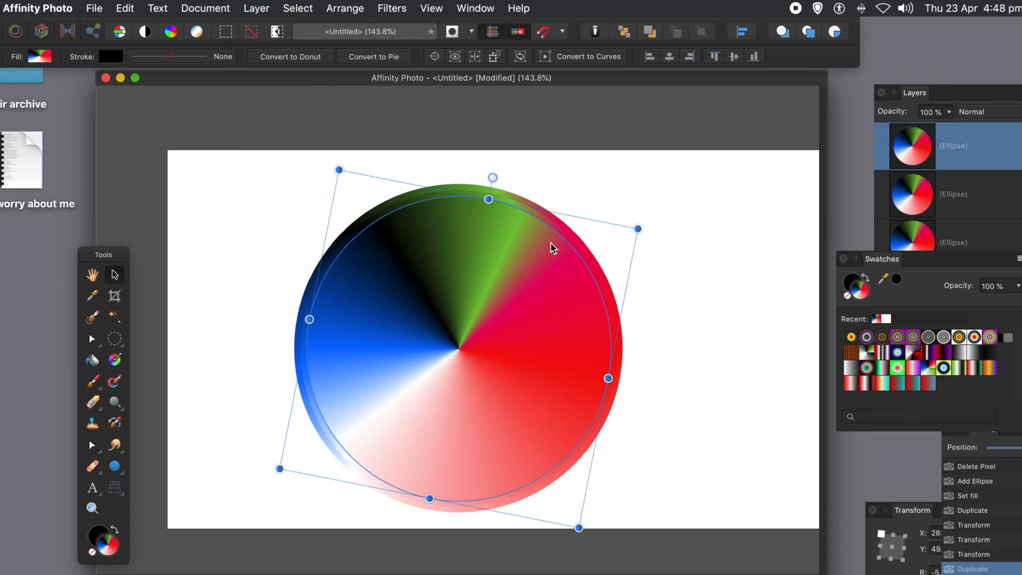
pyautogui.press('super+j')
pyautogui.press('super+j')
pyautogui.press('super+j')
pyautogui.press('super+j')
pyautogui.press('super+j')
pyautogui.press('super+j')
pyautogui.press('super+j')
pyautogui.press('super+j')
pyautogui.press('super+j')
pyautogui.press('super+j')
pyautogui.press('super+j')
pyautogui.press('super+j')
pyautogui.press('super+j')
pyautogui.press('super+j')
pyautogui.press('super+j')
pyautogui.press('super+j')
pyautogui.press('super+j')
pyautogui.press('super+j')
pyautogui.press('super+j')
pyautogui.press('super+j')
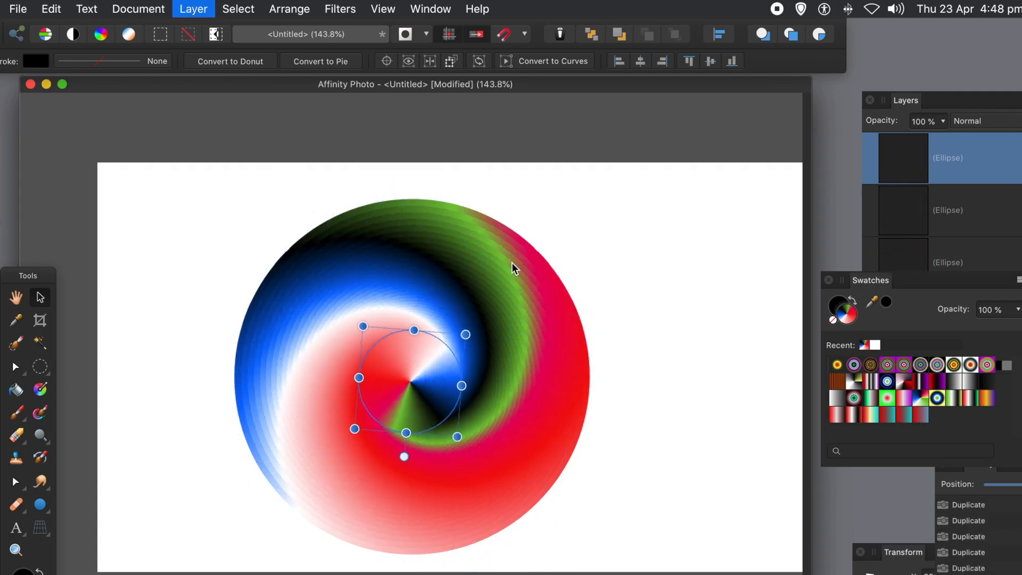
pyautogui.press('super+j')
pyautogui.press('super+j')
pyautogui.press('super+j')
pyautogui.press('super+j')
pyautogui.press('super+j')
pyautogui.press('super+j')
pyautogui.press('super+j')
pyautogui.press('super+j')
pyautogui.press('super+j')
pyautogui.press('super+j')
pyautogui.press('super+j')
pyautogui.press('super+j')
pyautogui.press('super+j')
pyautogui.press('super+j')
pyautogui.press('super+j')
pyautogui.press('super+j')
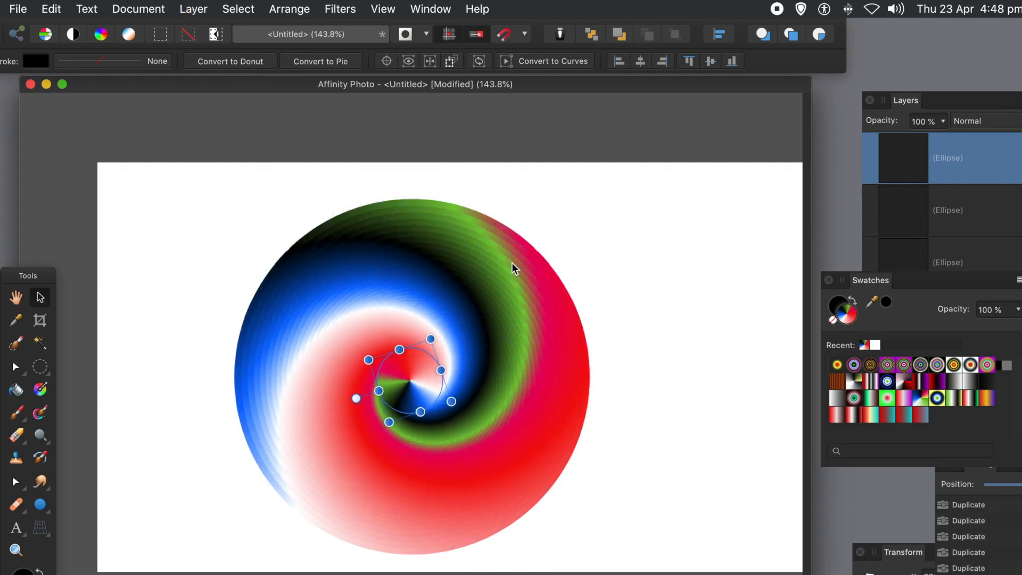
pyautogui.press('super+j')
pyautogui.press('super+j')
pyautogui.press('super+j')
pyautogui.press('super+j')
pyautogui.press('super+j')
pyautogui.press('super+j')
pyautogui.press('super+j')
pyautogui.press('super+j')
pyautogui.press('super+j')
pyautogui.press('super+j')
pyautogui.press('super+j')
pyautogui.press('super+j')
pyautogui.press('super+j')
pyautogui.press('super+j')
pyautogui.press('super+j')
pyautogui.press('super+j')
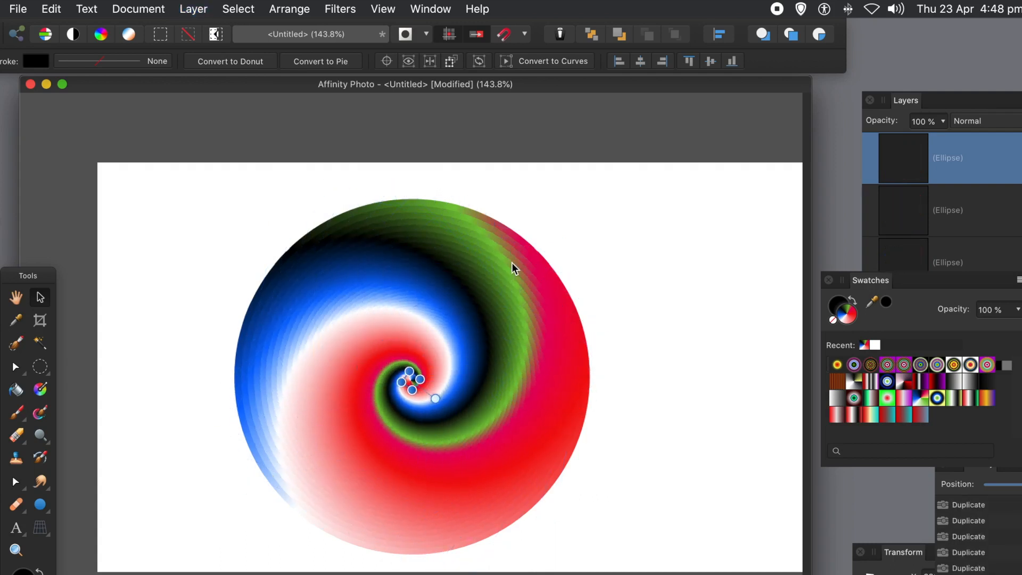
pyautogui.press('super+j')
pyautogui.press('super+j')
pyautogui.press('super+j')
pyautogui.press('super+j')
pyautogui.press('super+j')
pyautogui.press('super+j')
pyautogui.press('super+j')
pyautogui.press('super+j')
pyautogui.press('super+j')
pyautogui.press('super+j')
pyautogui.press('super+j')
pyautogui.press('super+j')
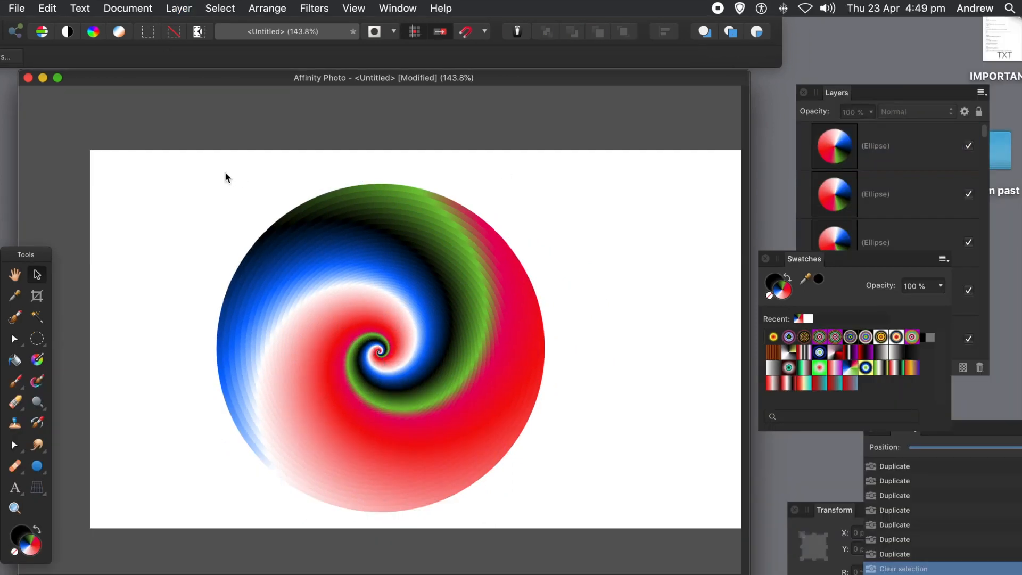
# Step: Select all the circles and merge the visible artwork into a new pixel layer
pyautogui.moveTo(188, 186); pyautogui.dragTo(605, 536)
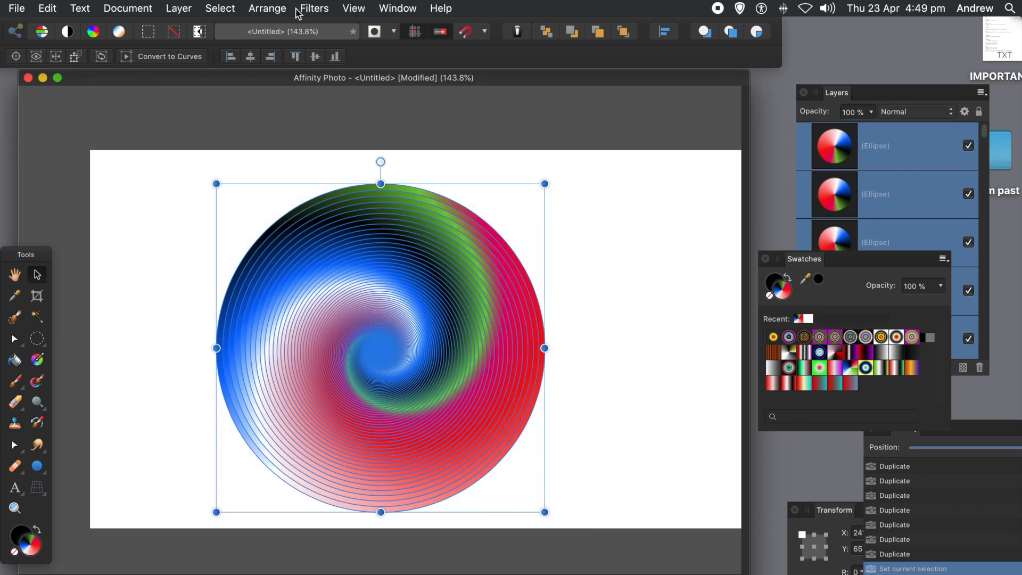
pyautogui.click(189, 12)
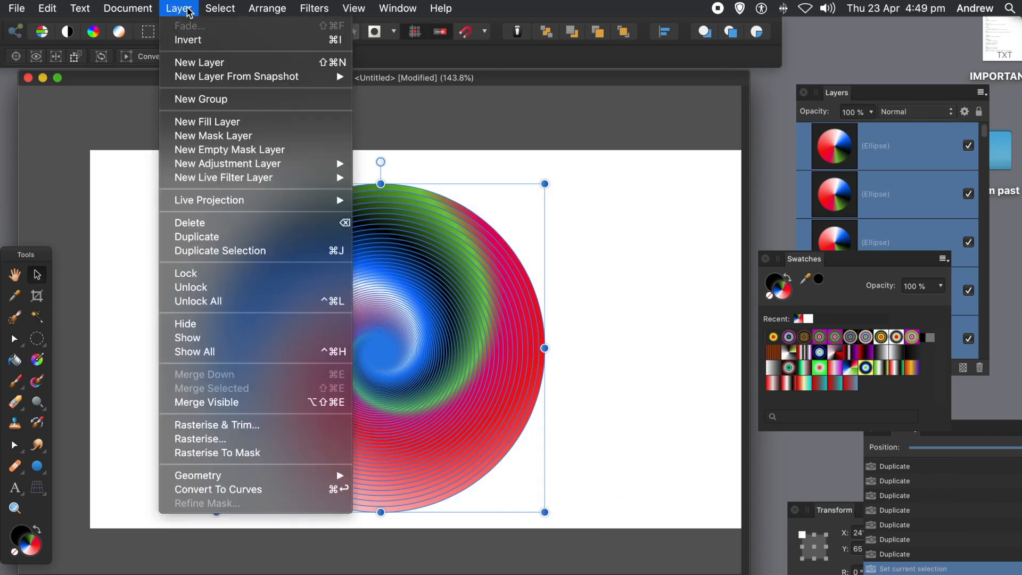
pyautogui.click(204, 403)
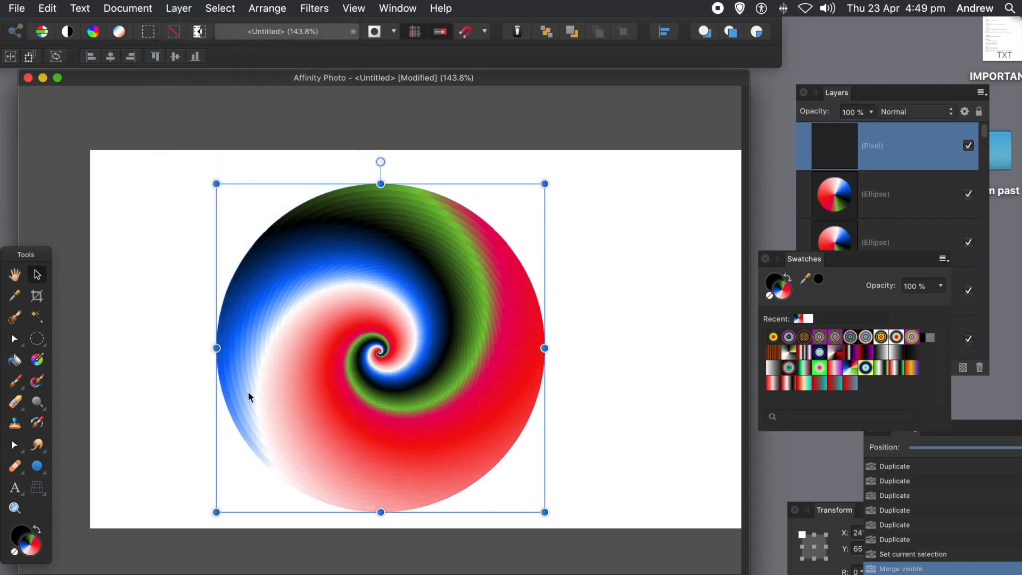
# Step: Move the merged spiral to the right, clear of the original circles
pyautogui.click(607, 319)
pyautogui.moveTo(423, 331); pyautogui.dragTo(789, 323)
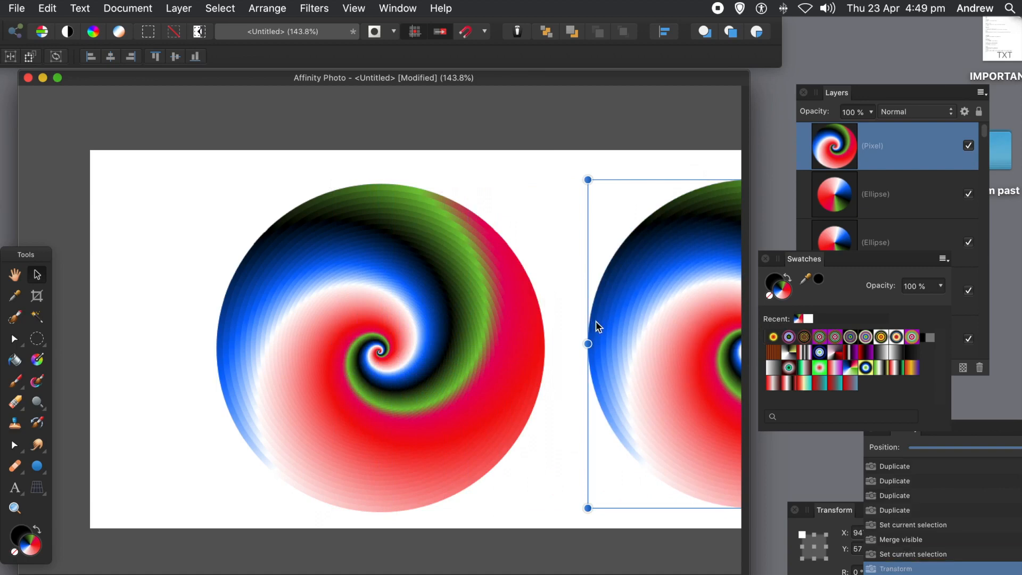
pyautogui.moveTo(644, 319); pyautogui.dragTo(672, 318)
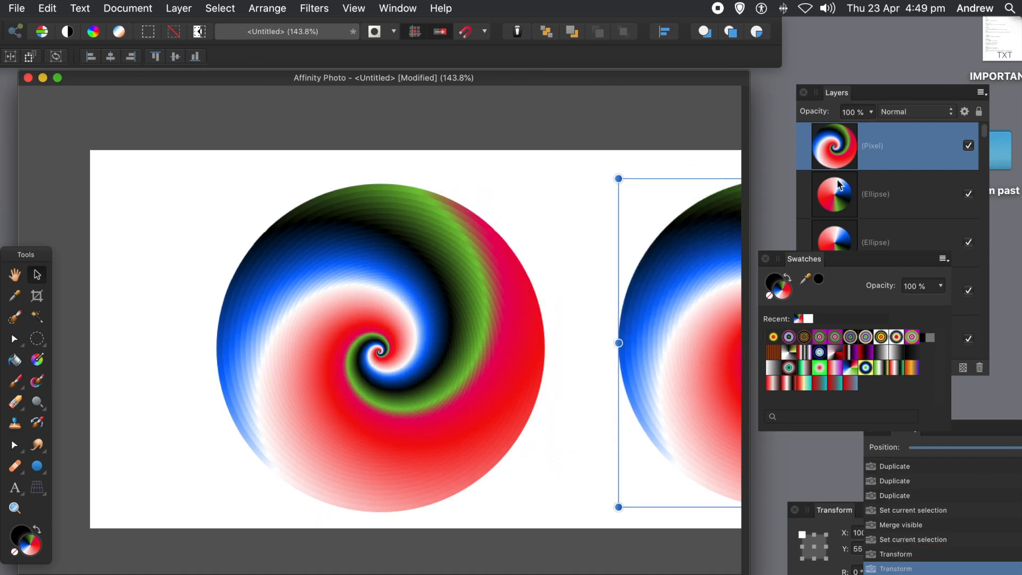
# Step: Delete all the original ellipse layers and move the merged spiral back to the middle of the canvas
pyautogui.click(885, 194)
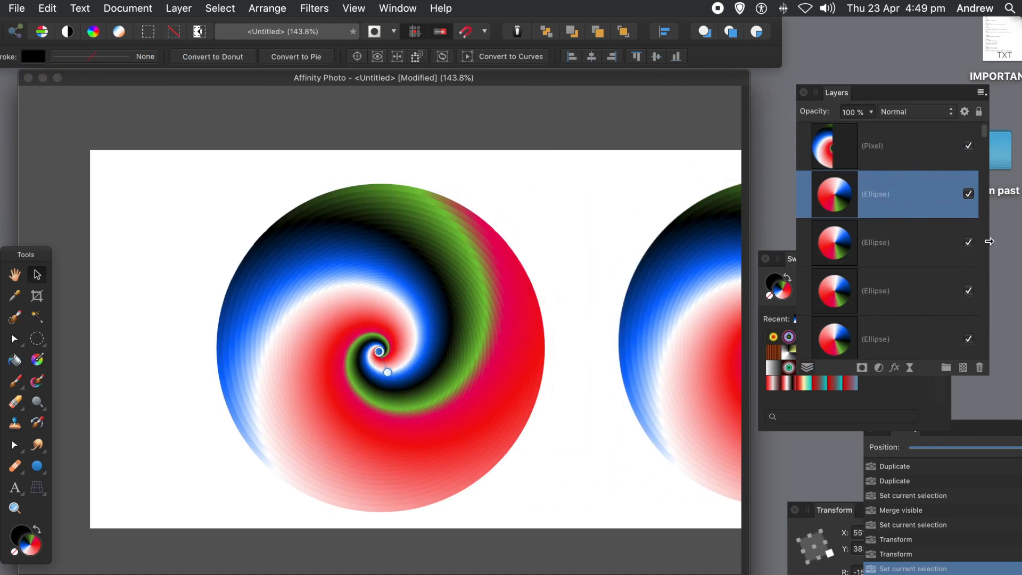
pyautogui.click(983, 133)
pyautogui.moveTo(984, 132); pyautogui.dragTo(958, 367)
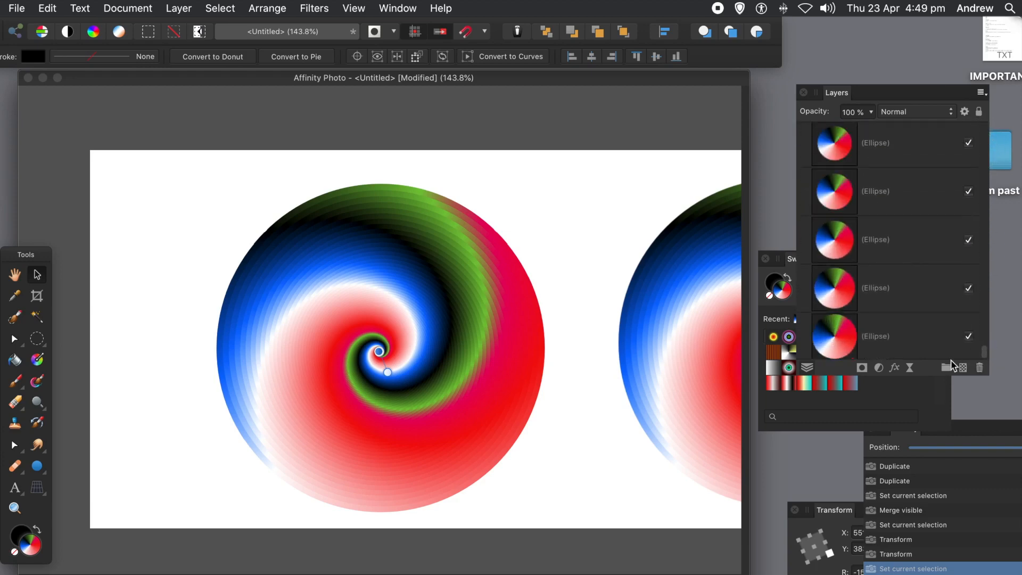
pyautogui.press('super+a')
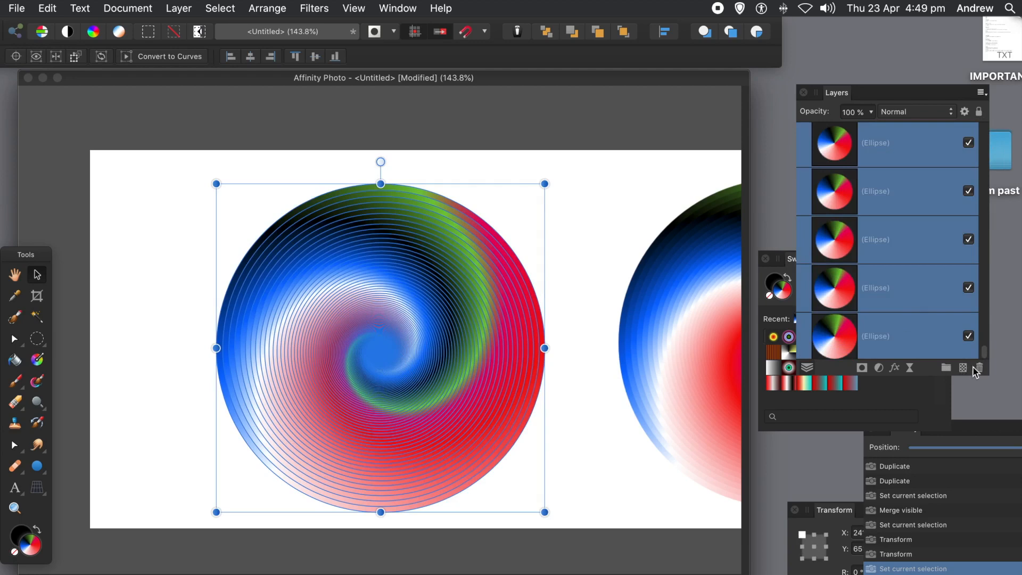
pyautogui.click(976, 369)
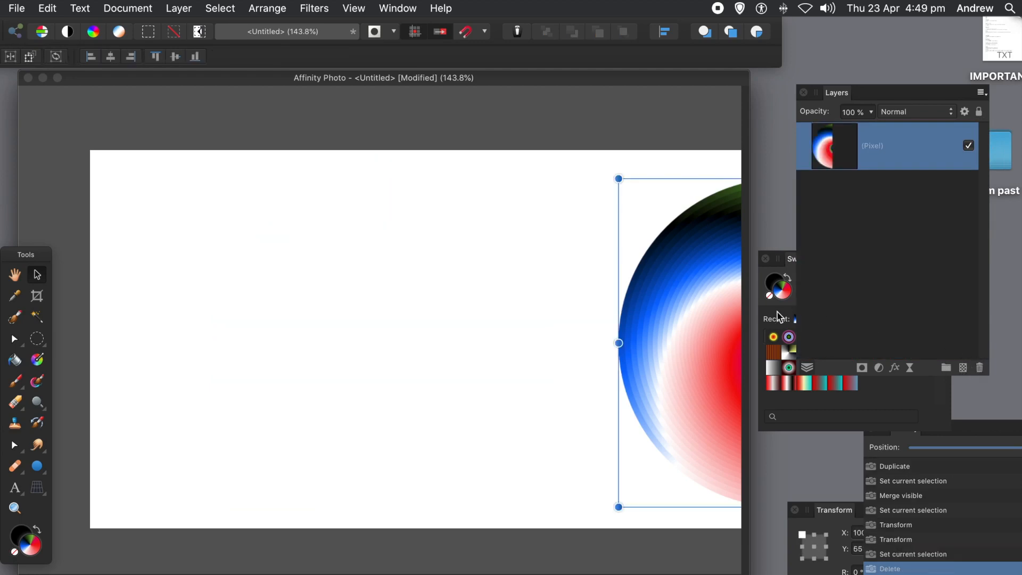
pyautogui.moveTo(689, 310); pyautogui.dragTo(294, 309)
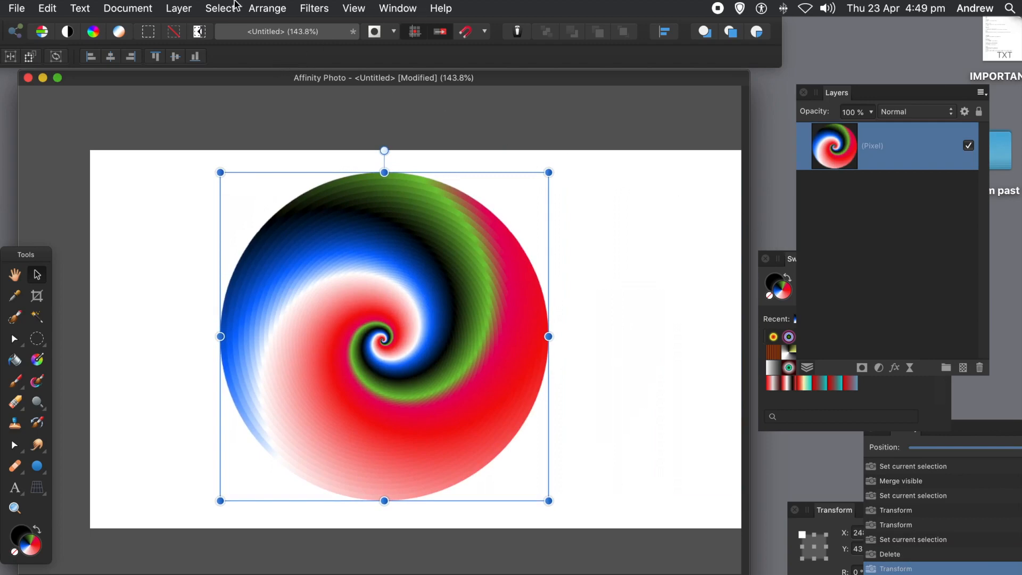
# Step: Apply a Gaussian Blur with a radius of about 3.4 px to the merged spiral layer
pyautogui.click(319, 14)
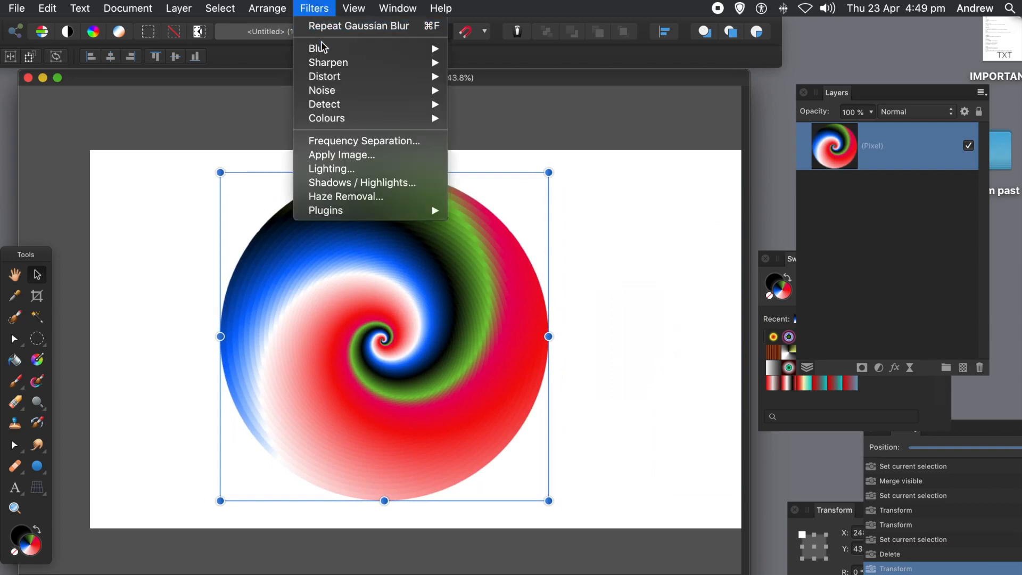
pyautogui.moveTo(322, 49)
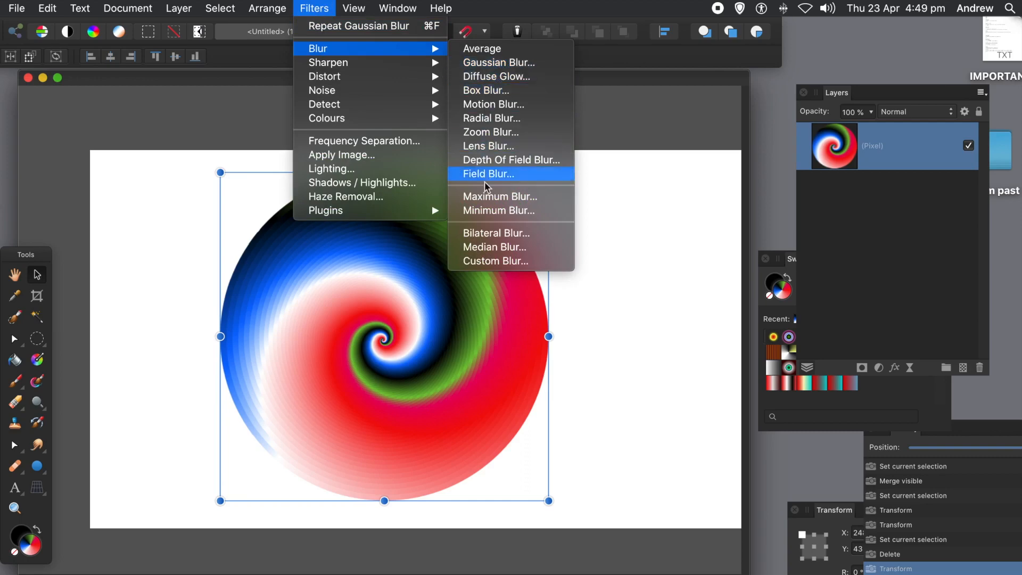
pyautogui.click(501, 63)
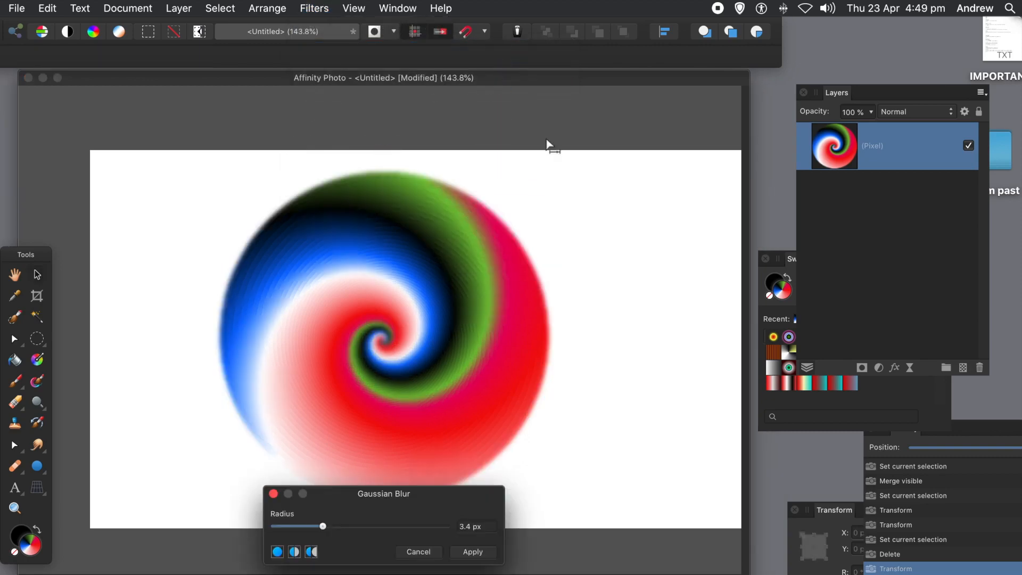
pyautogui.click(322, 526)
pyautogui.moveTo(322, 526); pyautogui.dragTo(322, 526)
pyautogui.click(484, 554)
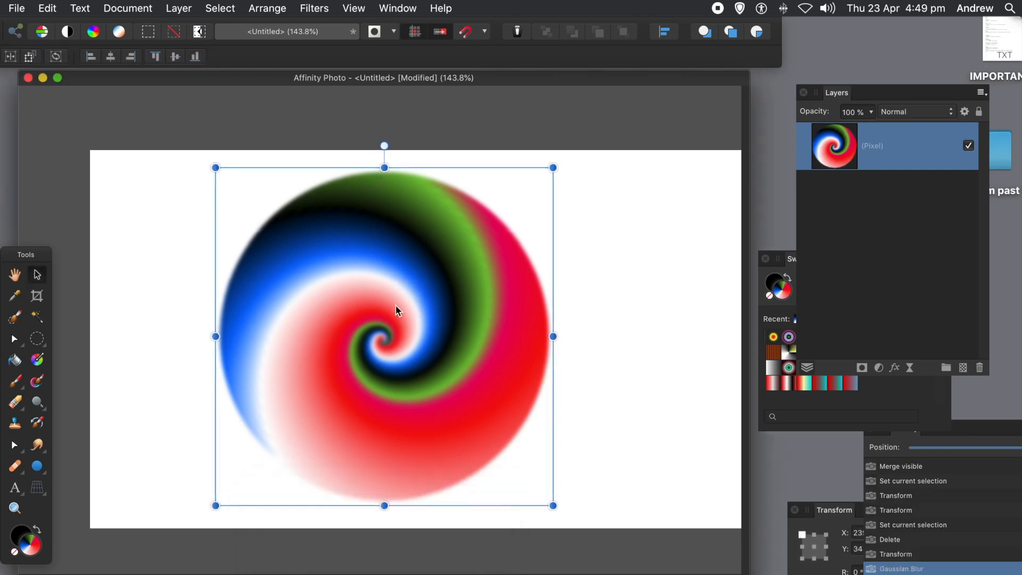
# Step: Move the blurred spiral partly off the canvas's upper-left corner and place overlapping duplicates of it until they cover the canvas
pyautogui.moveTo(377, 303); pyautogui.dragTo(286, 301)
pyautogui.moveTo(286, 299); pyautogui.dragTo(197, 226)
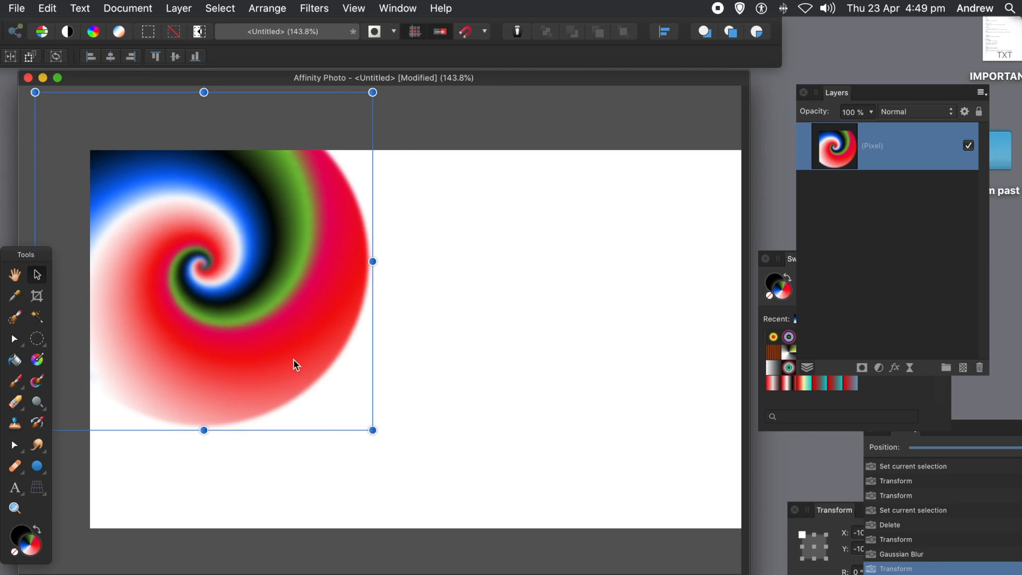
pyautogui.moveTo(197, 261); pyautogui.dragTo(394, 375)
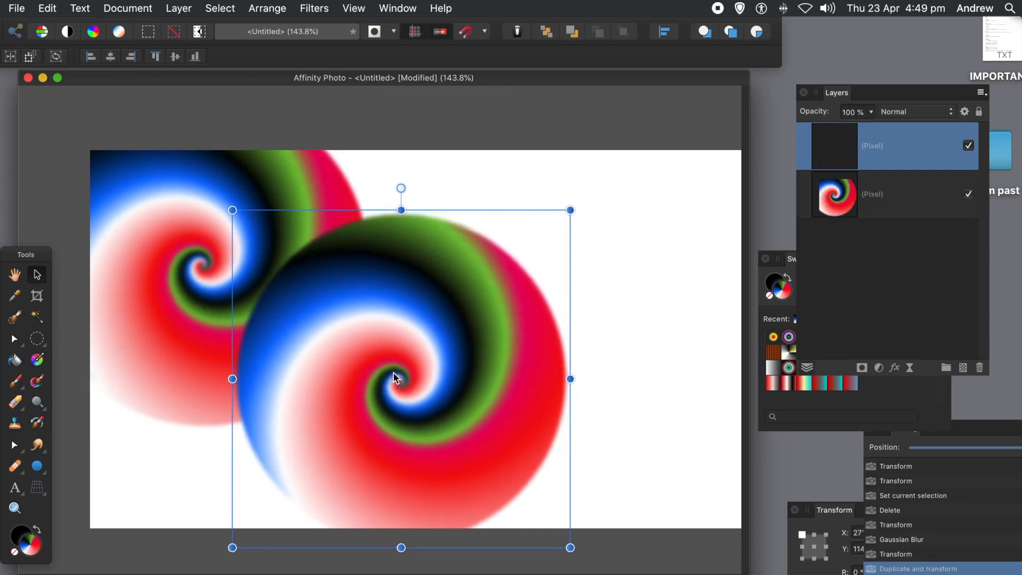
pyautogui.moveTo(419, 336); pyautogui.dragTo(440, 187)
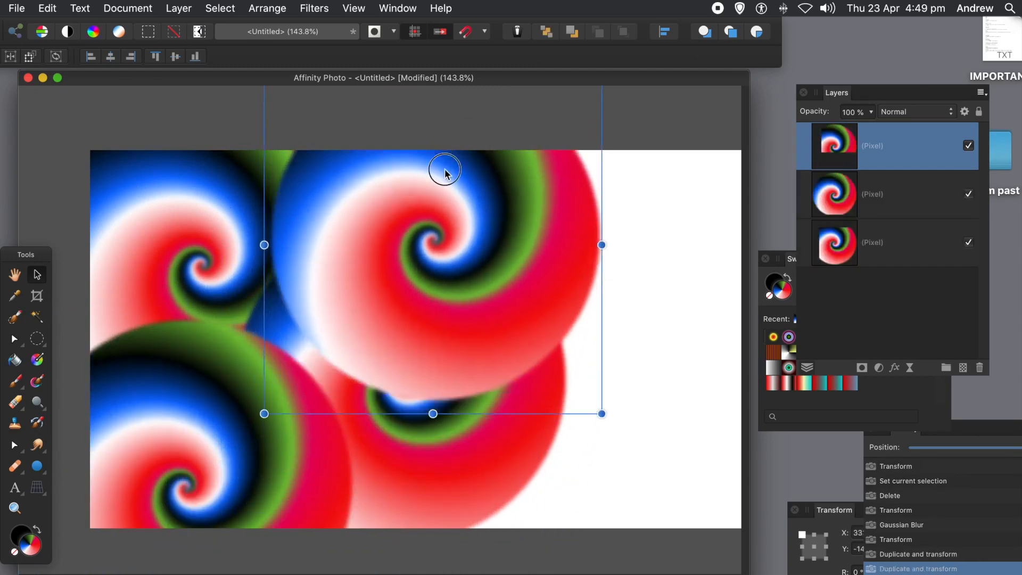
pyautogui.moveTo(418, 150)
pyautogui.mouseDown()
pyautogui.moveTo(418, 142)
pyautogui.moveTo(418, 150)
pyautogui.mouseUp()
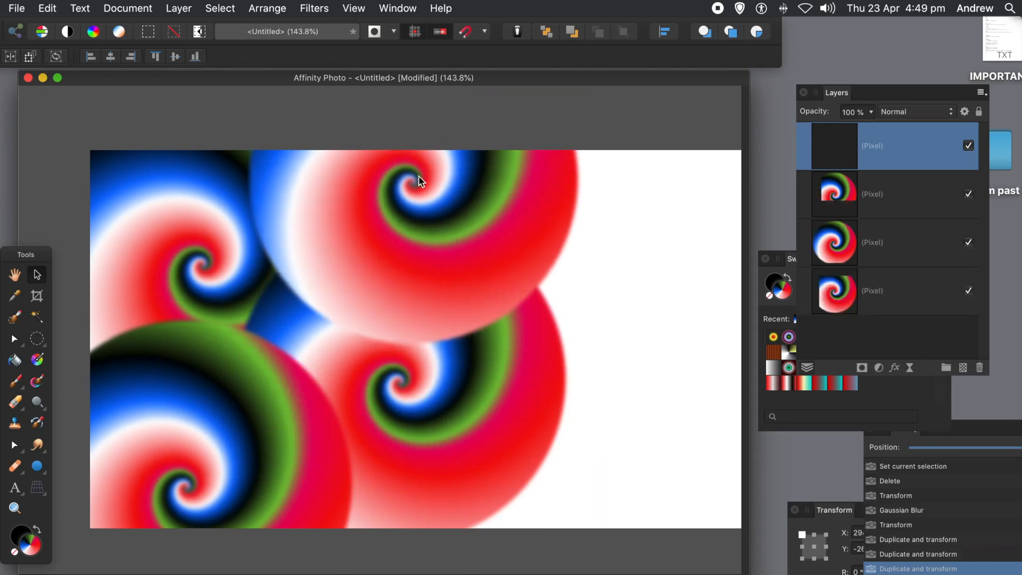
pyautogui.moveTo(426, 196); pyautogui.dragTo(595, 448)
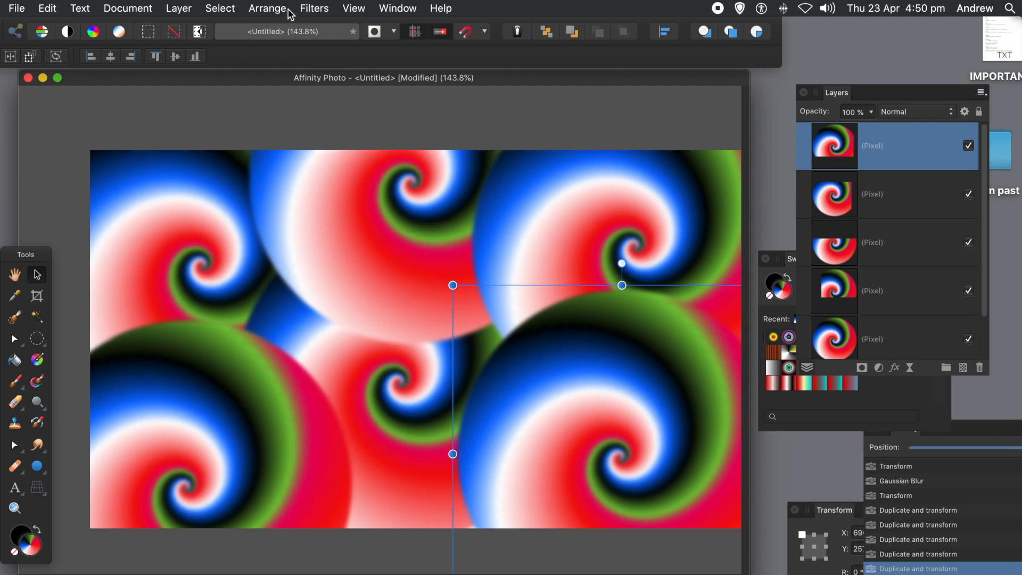
pyautogui.click(311, 8)
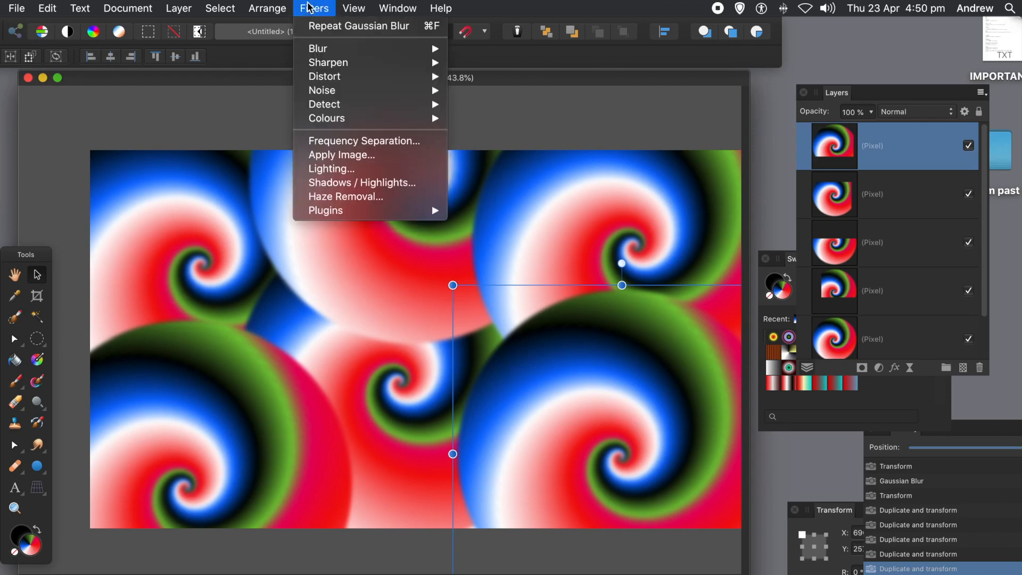
pyautogui.moveTo(331, 80)
pyautogui.click(613, 444)
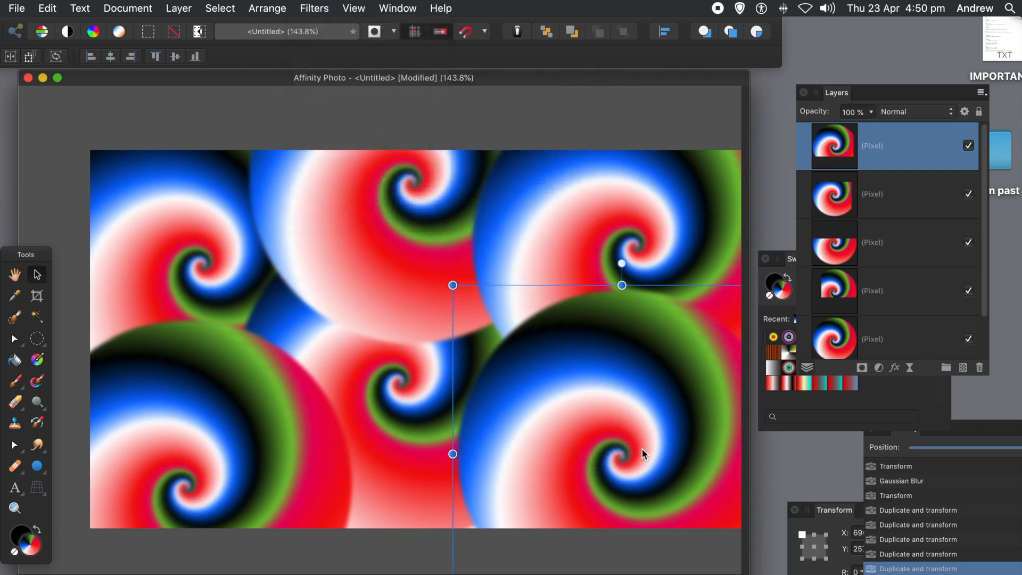
# Step: Move the frontmost spiral, near the canvas's lower-right corner, slightly up and to the left
pyautogui.moveTo(611, 440); pyautogui.dragTo(596, 415)
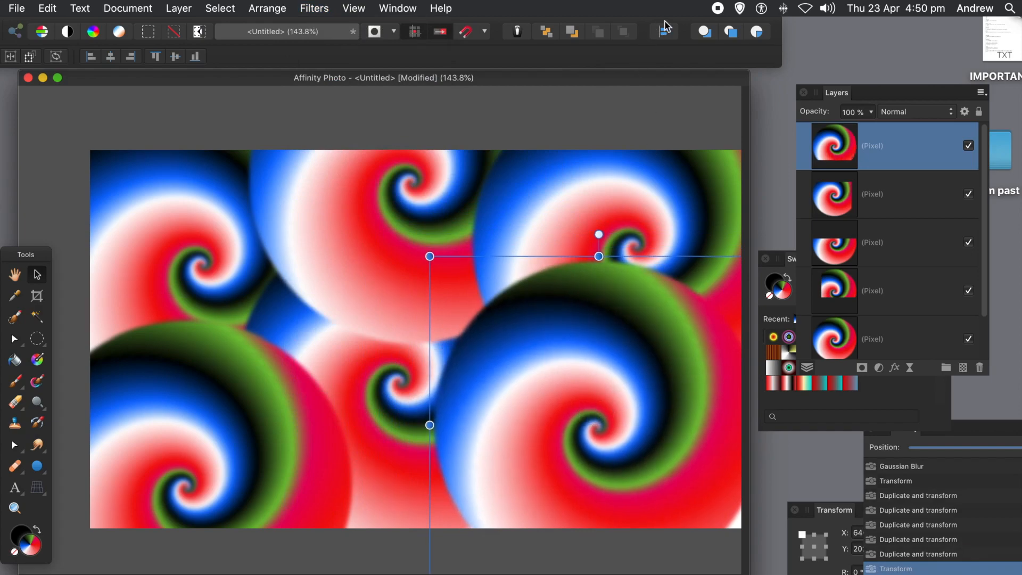